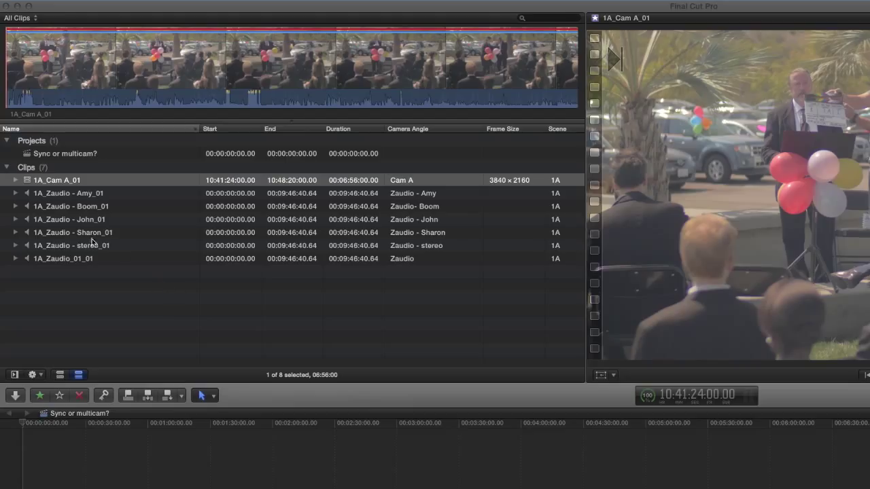
# - Synchronize Cam A and the six audio clips into '1A_Cam A_01 - Synchronized Clip'
pyautogui.click(29, 181)
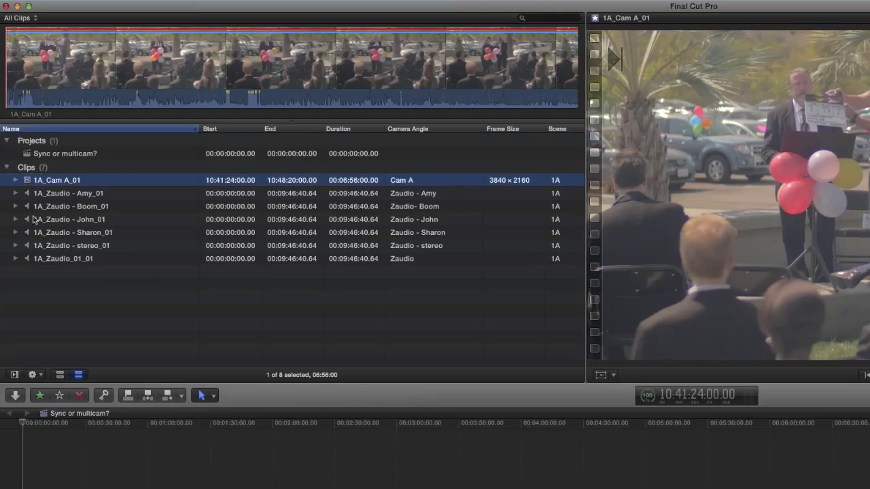
pyautogui.keyDown('shift'); pyautogui.click(36, 262); pyautogui.keyUp('shift')
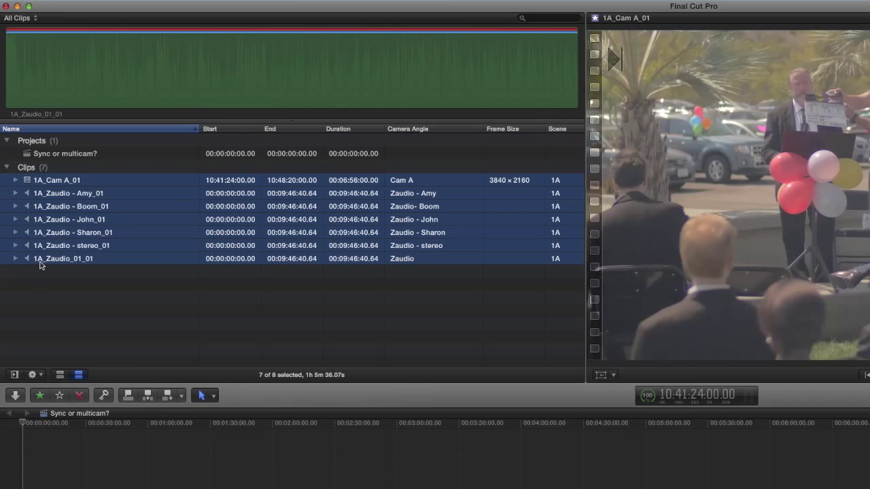
pyautogui.rightClick(38, 262)
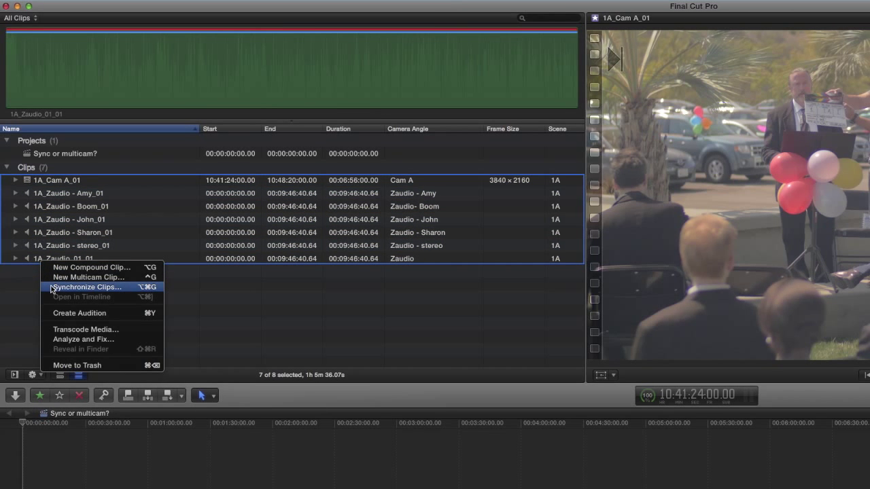
pyautogui.click(51, 288)
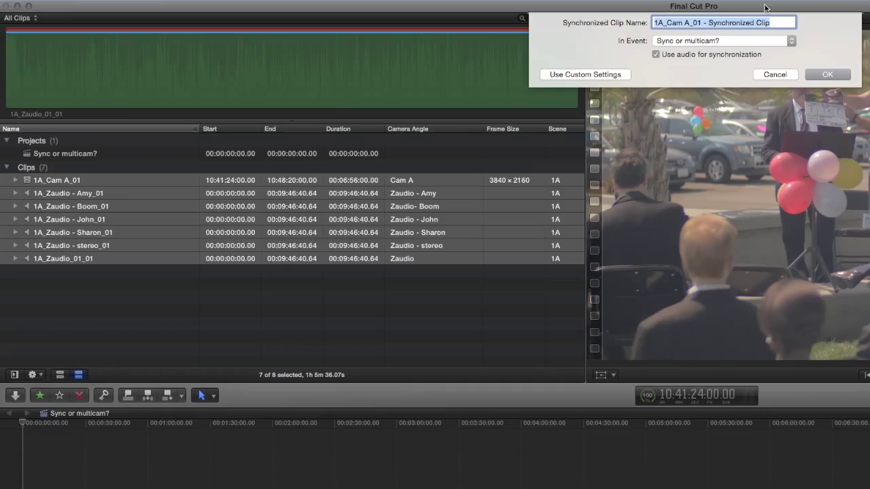
pyautogui.click(829, 75)
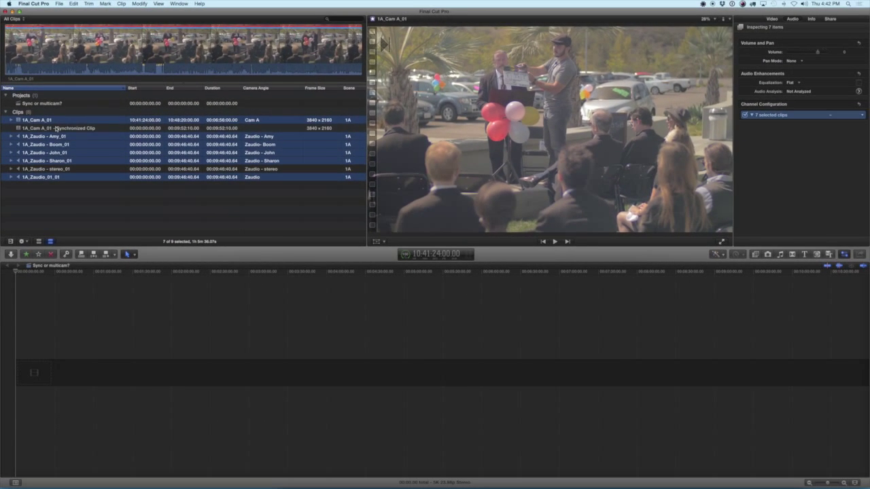
# - Select the Synchronized Clip and view its Connected audio channel in the Audio inspector
pyautogui.click(56, 128)
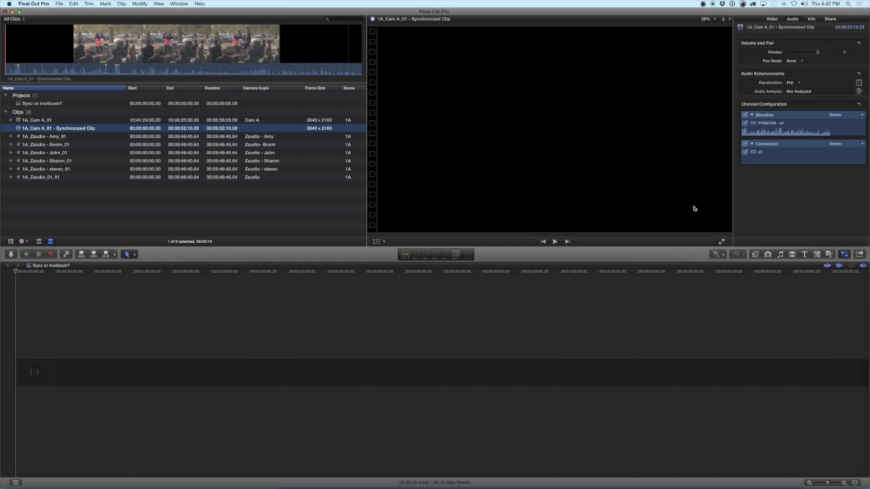
pyautogui.click(768, 148)
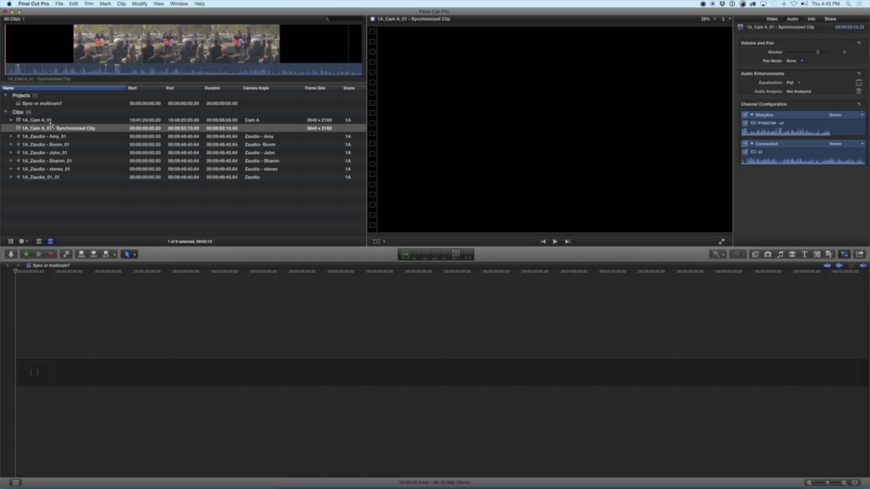
# - Open the Synchronized Clip in the timeline and play a later section to check the alignment
pyautogui.rightClick(49, 127)
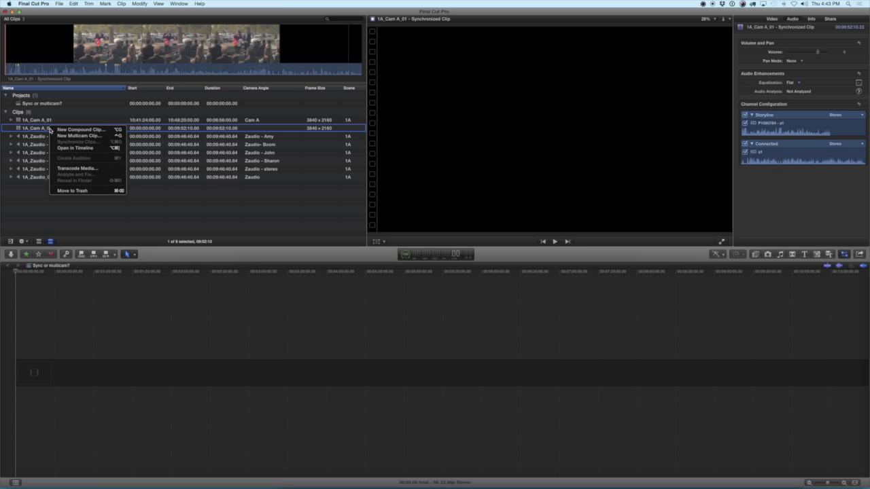
pyautogui.click(58, 146)
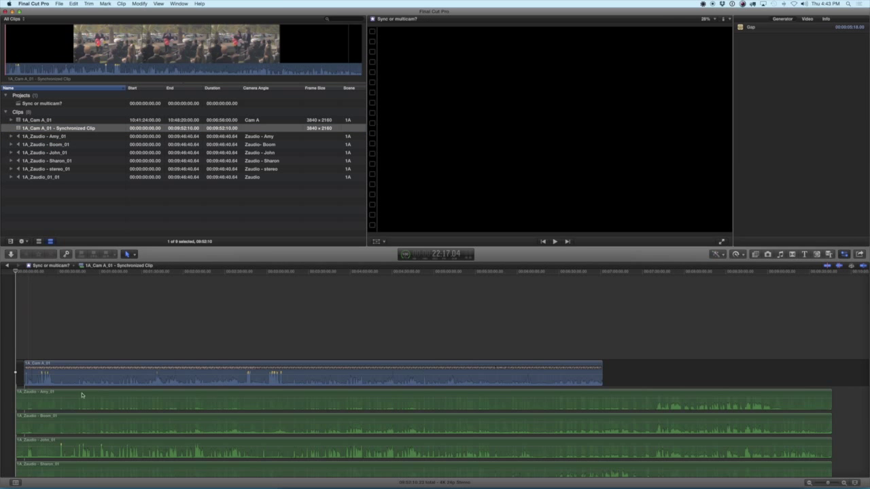
pyautogui.scroll(-5, 129, 329)
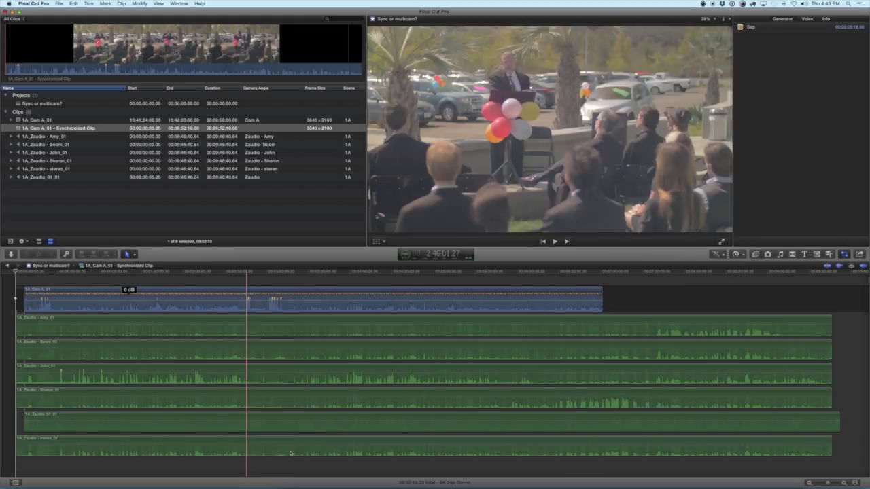
pyautogui.click(334, 454)
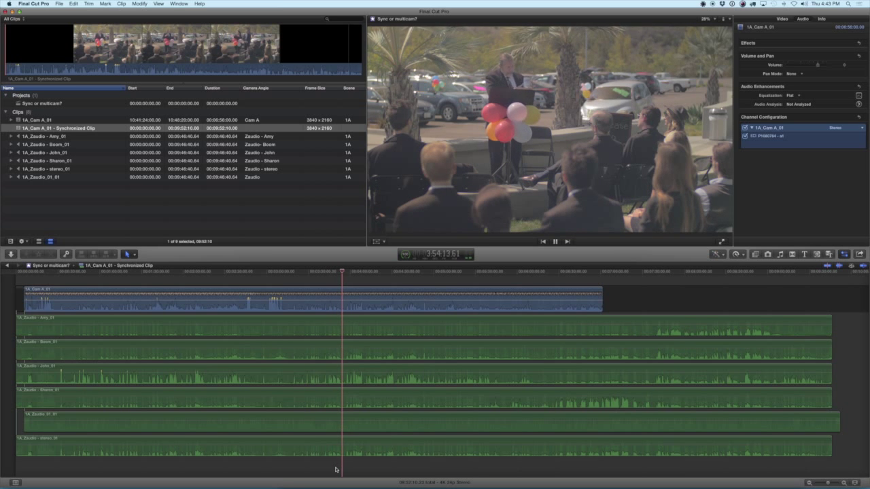
pyautogui.press('space')
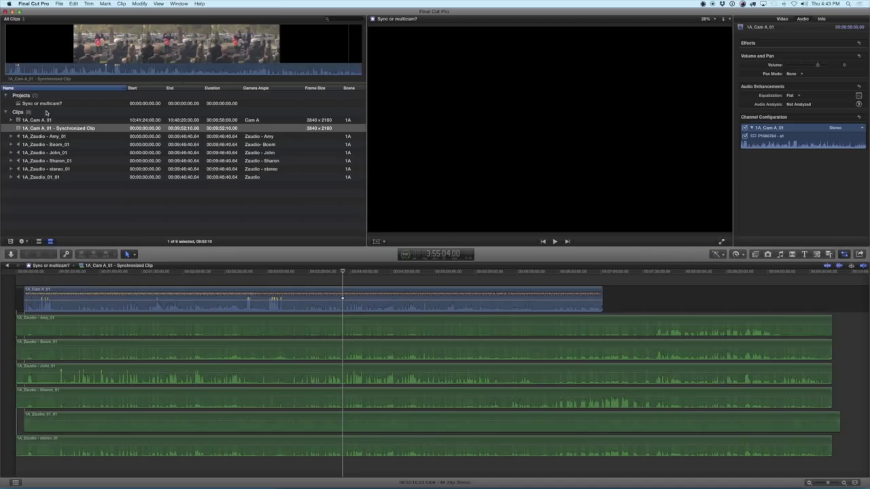
# - Change the Synchronized Clip's Connected audio configuration from Stereo to Dual Mono
pyautogui.click(43, 130)
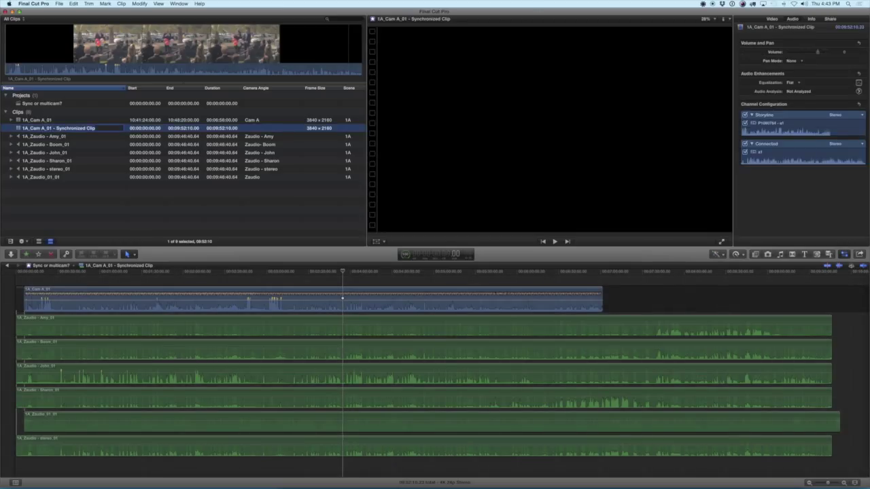
pyautogui.click(803, 136)
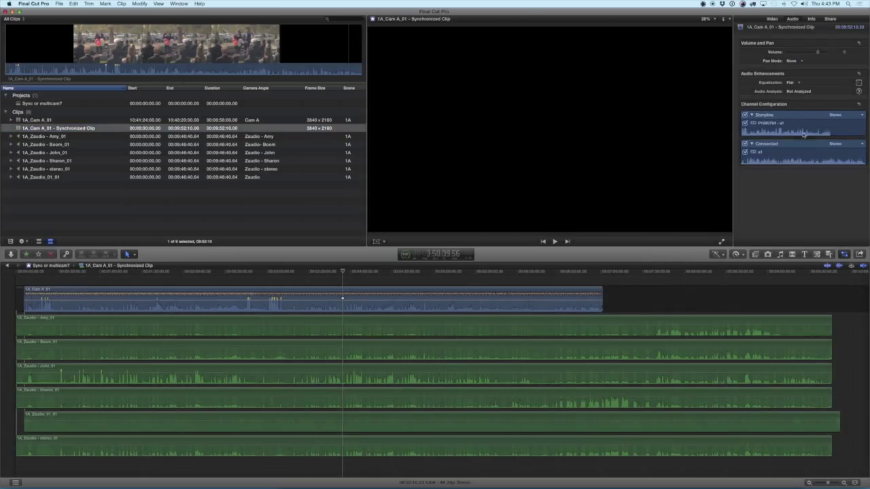
pyautogui.click(837, 145)
pyautogui.click(839, 151)
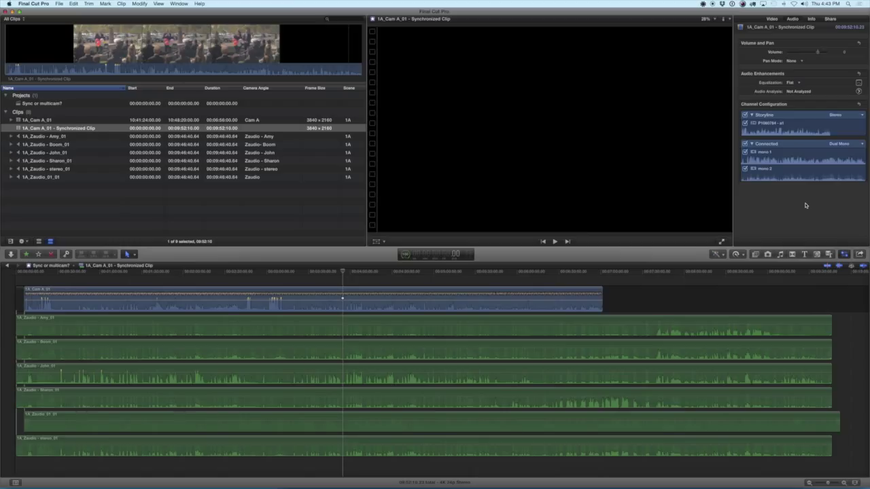
pyautogui.click(118, 383)
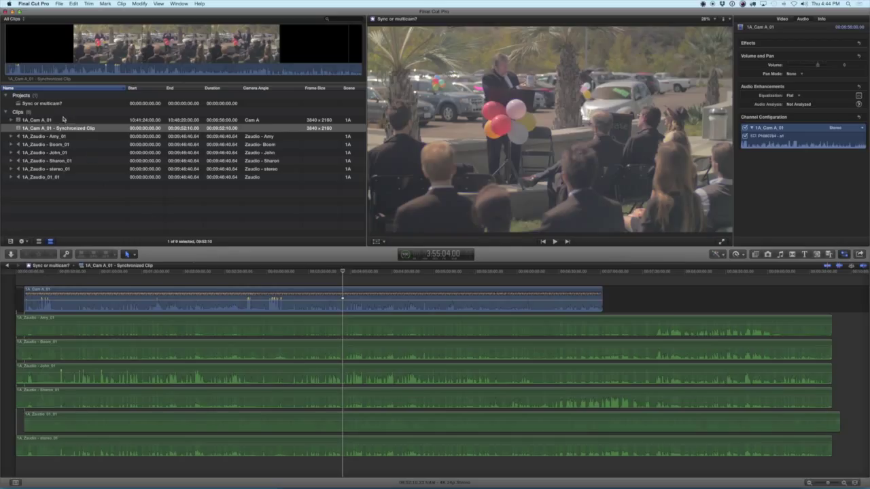
# - Select Cam A and the audio clips and show their Extended Info metadata
pyautogui.click(49, 177)
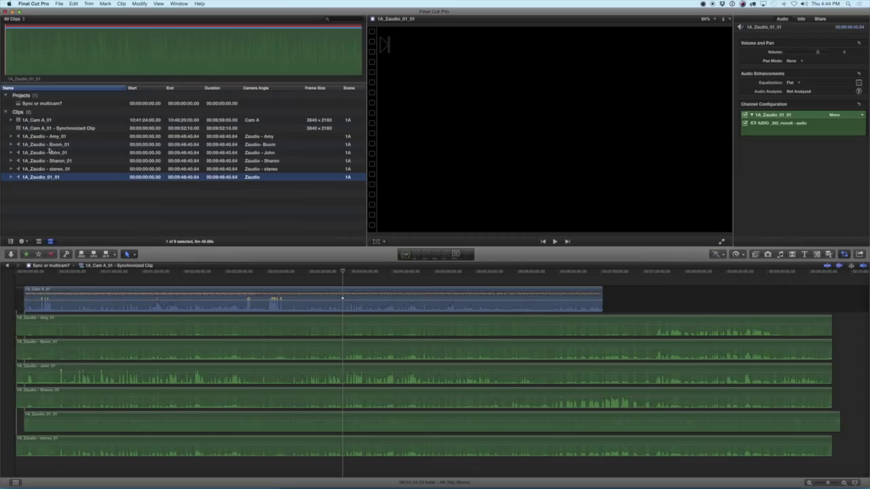
pyautogui.keyDown('shift'); pyautogui.click(48, 136); pyautogui.keyUp('shift')
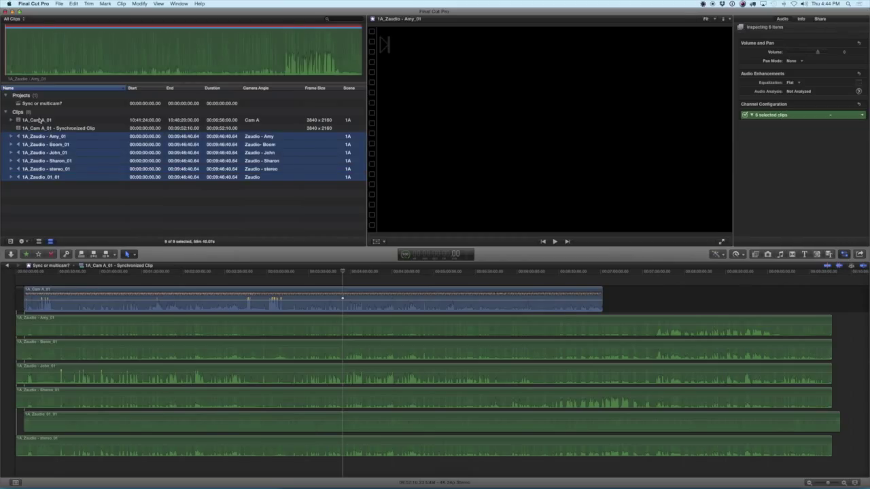
pyautogui.keyDown('super'); pyautogui.click(39, 120); pyautogui.keyUp('super')
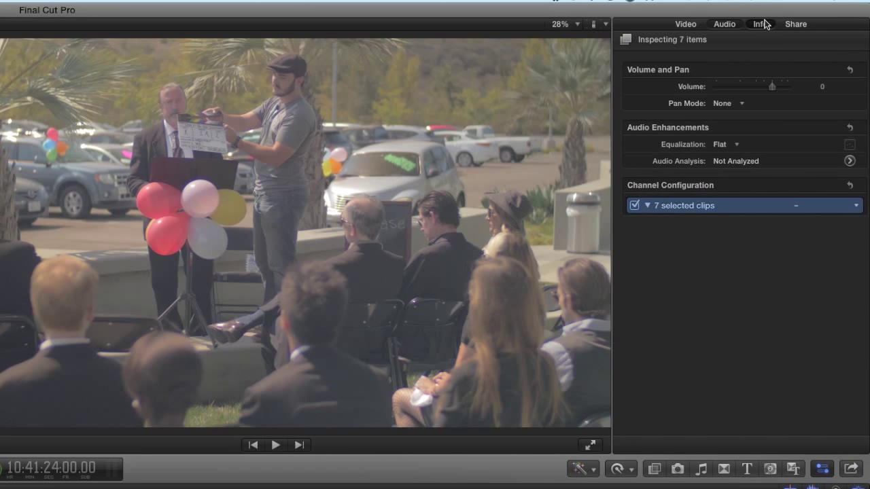
pyautogui.click(759, 24)
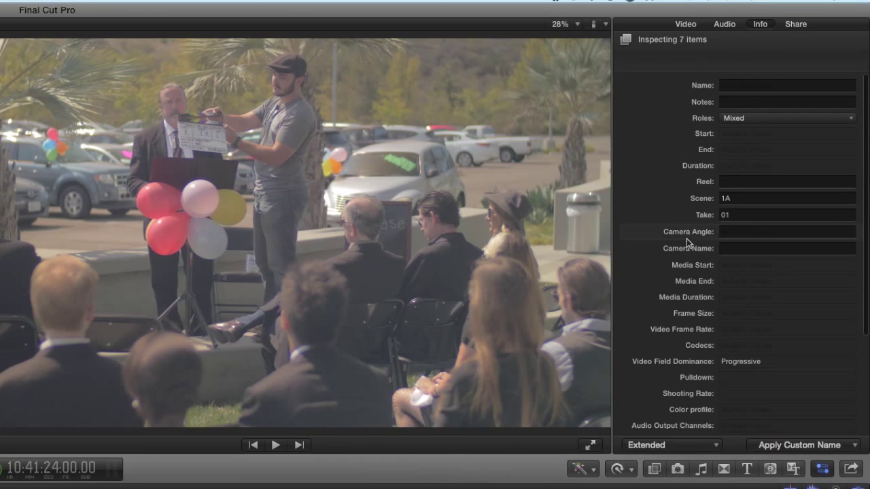
pyautogui.click(654, 447)
pyautogui.click(646, 430)
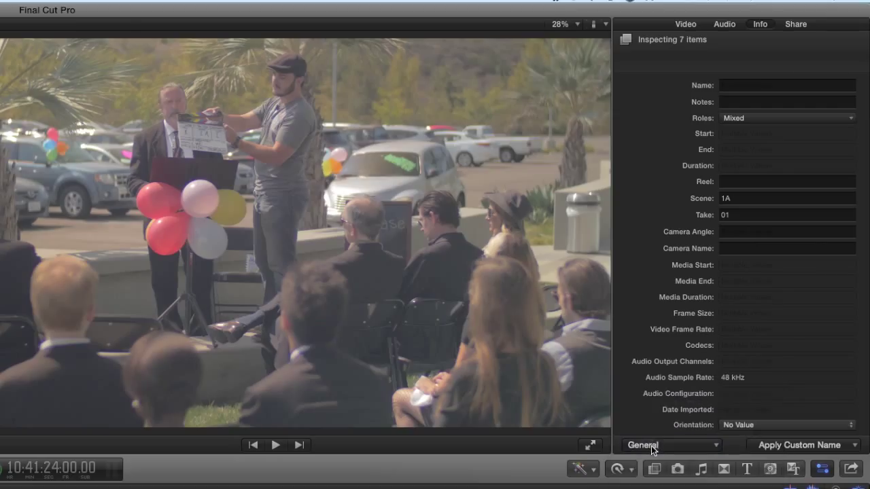
pyautogui.click(651, 446)
pyautogui.click(650, 453)
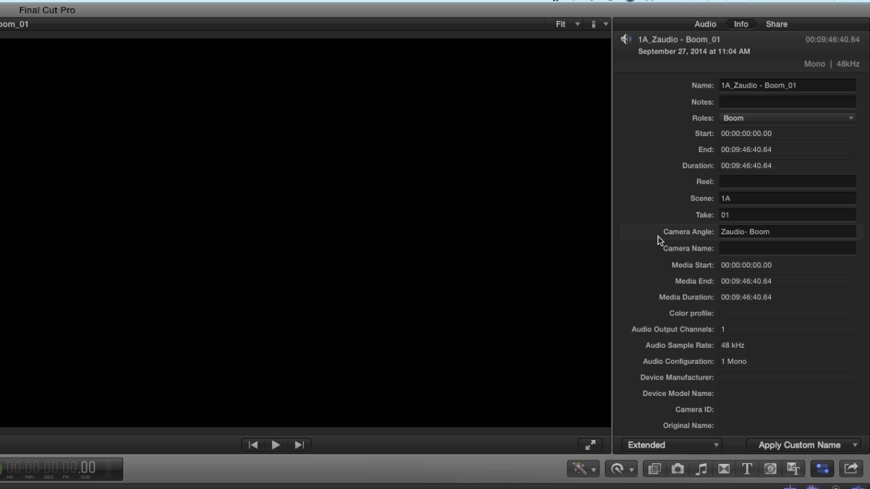
# - Step through the audio clips checking each camera angle, then select all six Zaudio clips
pyautogui.press('Down')
pyautogui.press('Down')
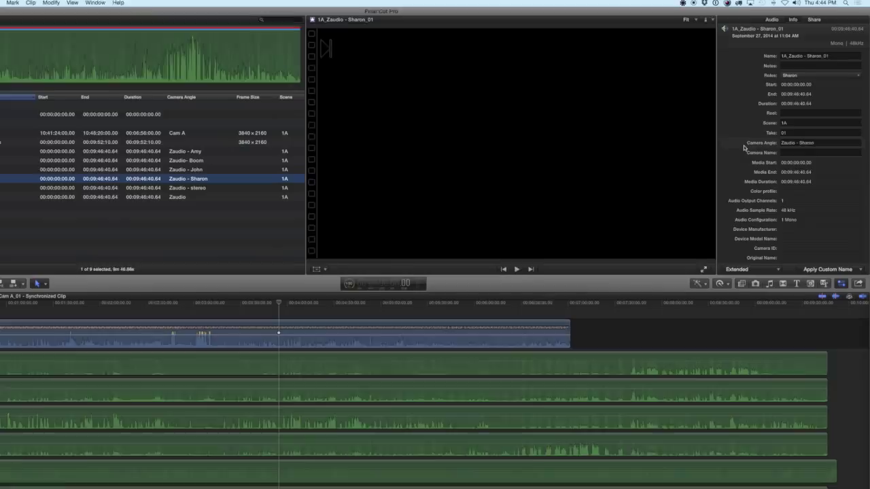
pyautogui.press('Down')
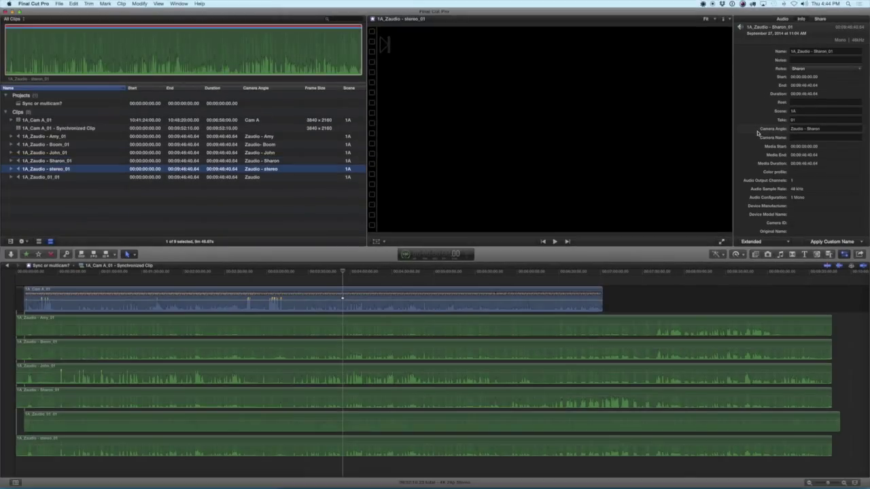
pyautogui.press('Down')
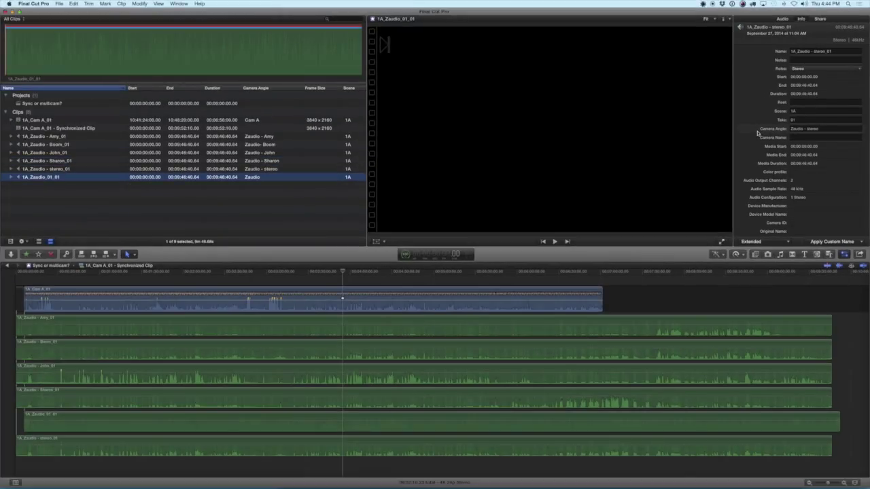
pyautogui.press('Up')
pyautogui.press('Up')
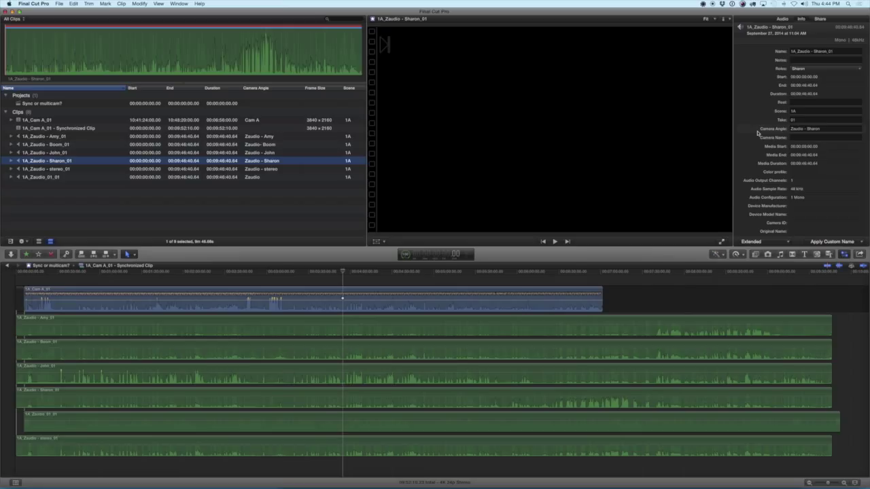
pyautogui.click(51, 178)
pyautogui.keyDown('shift'); pyautogui.click(65, 139); pyautogui.keyUp('shift')
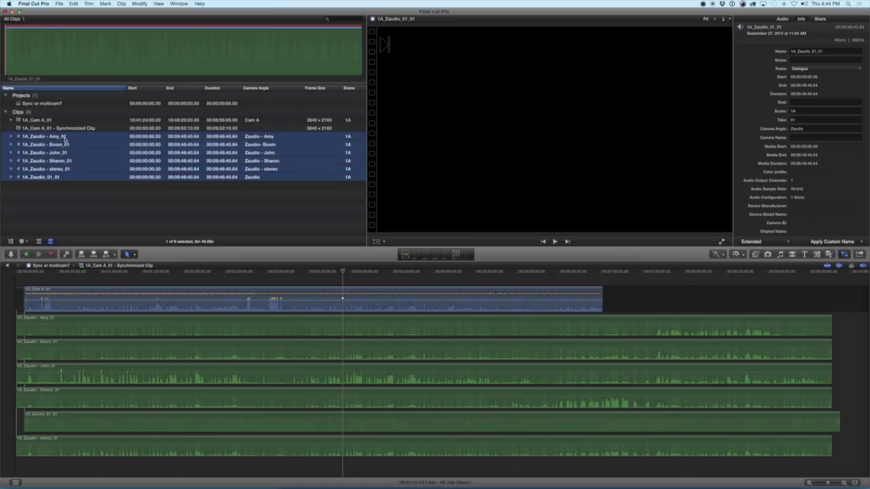
# - Create an Untitled Multicam Clip from Cam A and the six audio clips, toggling audio sync, and open it
pyautogui.keyDown('super'); pyautogui.click(24, 120); pyautogui.keyUp('super')
pyautogui.rightClick(24, 120)
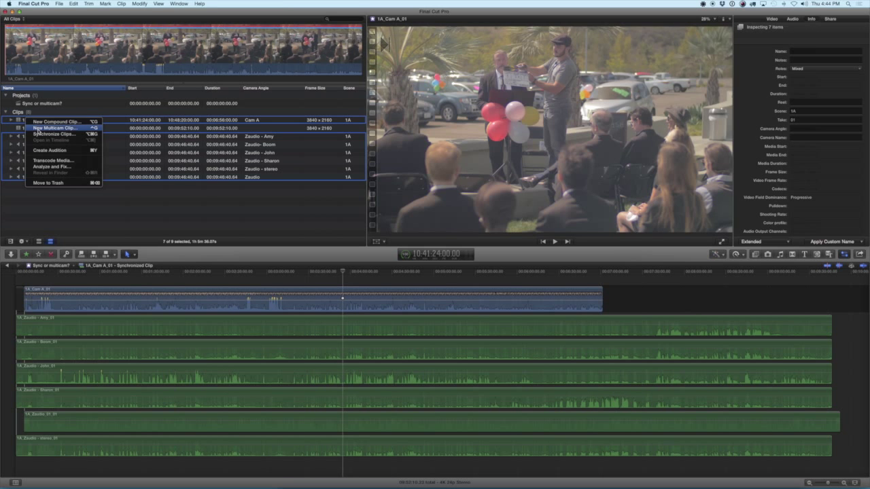
pyautogui.click(54, 128)
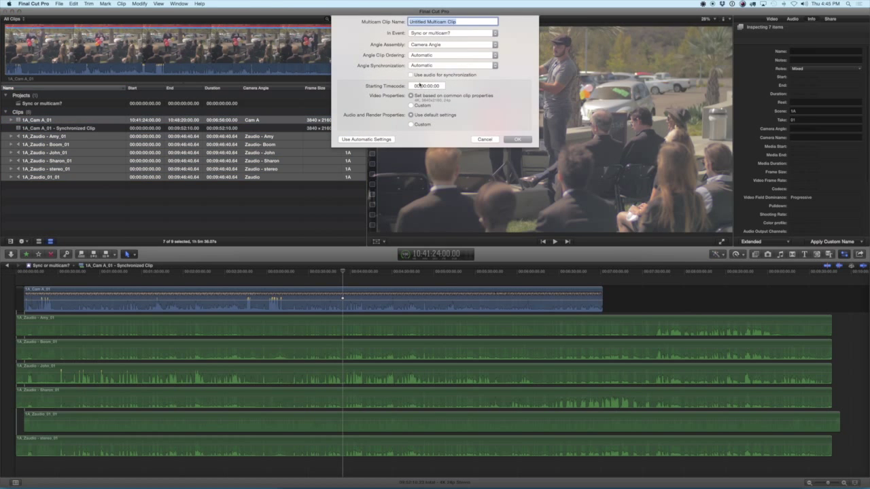
pyautogui.click(410, 74)
pyautogui.click(523, 141)
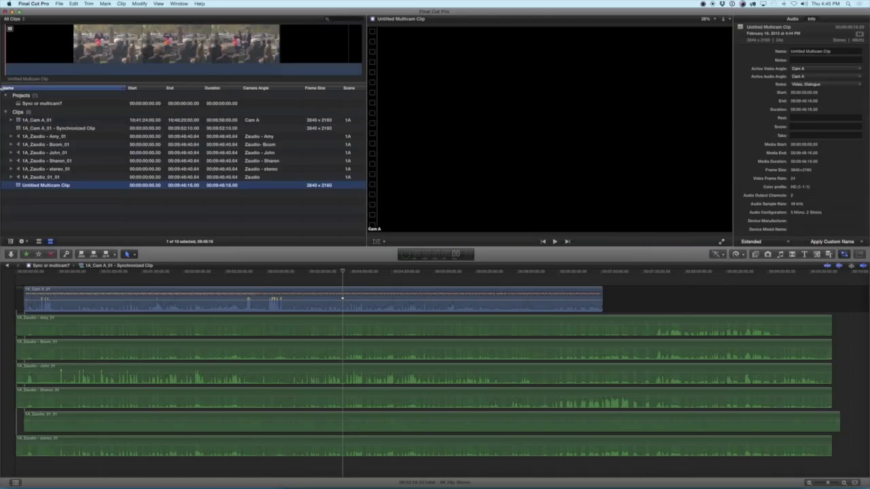
pyautogui.doubleClick(18, 186)
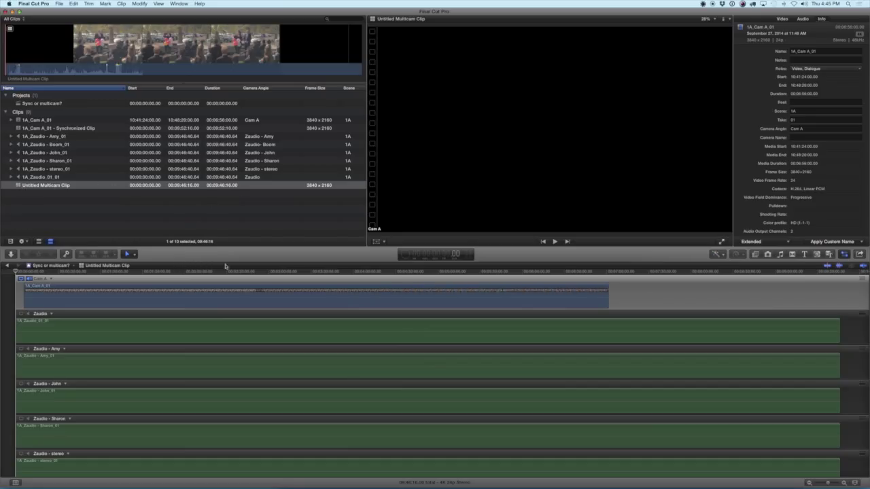
# - Monitor the Zaudio - stereo angle, play from about 3:35, then return to the synchronized clip
pyautogui.click(21, 420)
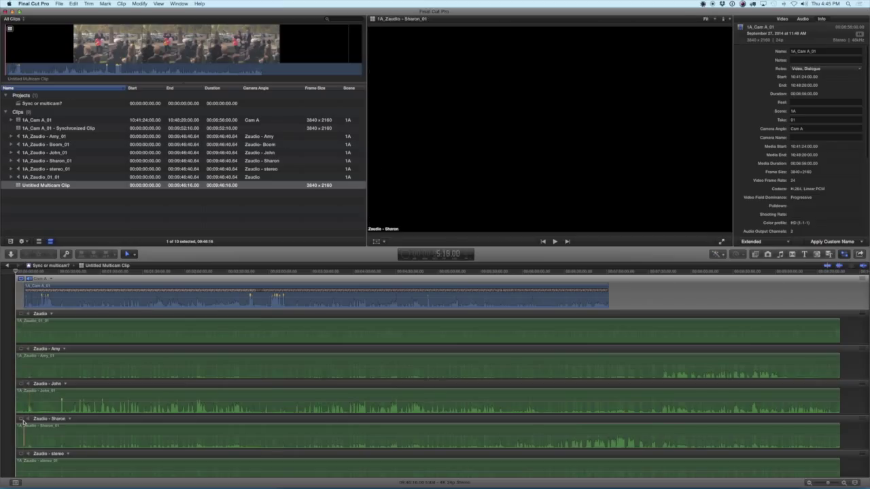
pyautogui.scroll(-1, 25, 443)
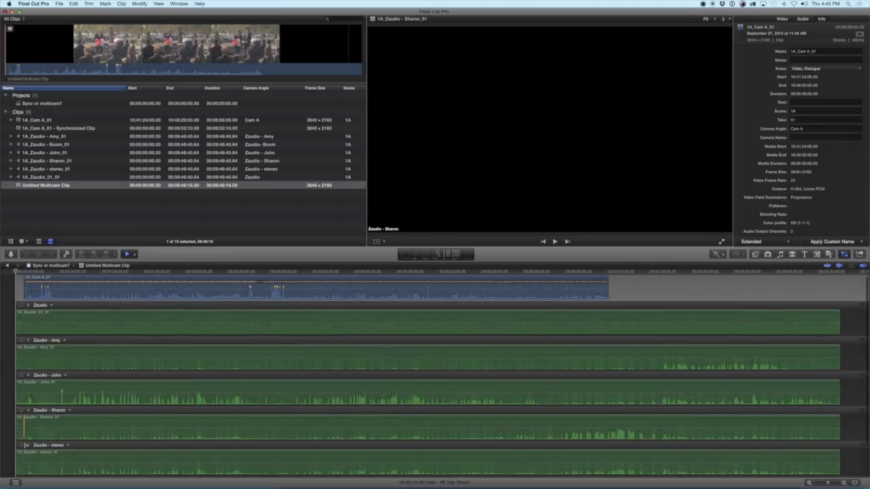
pyautogui.click(28, 445)
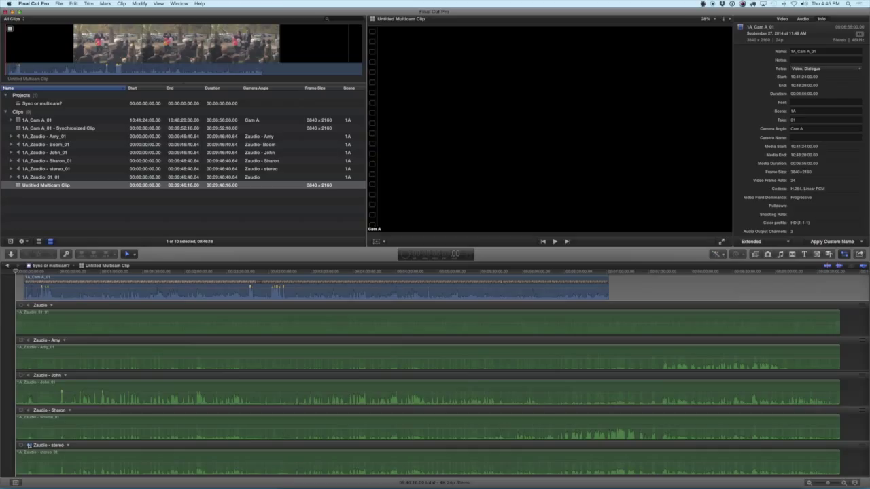
pyautogui.click(319, 272)
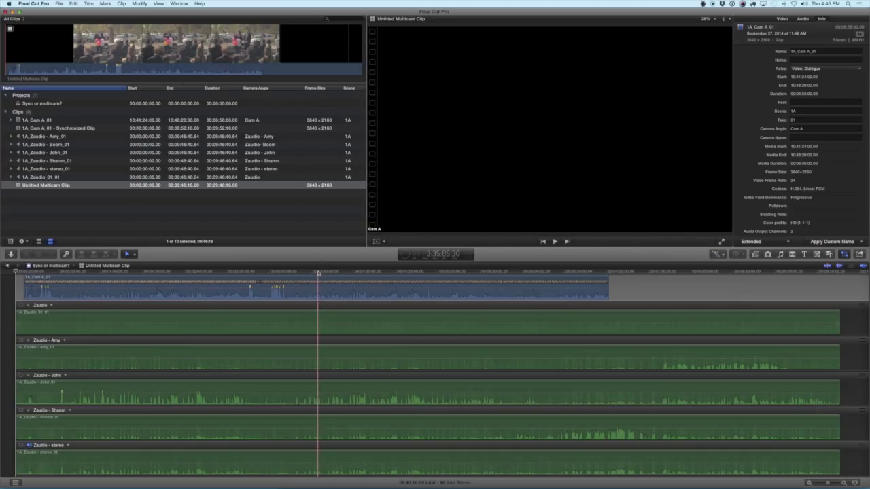
pyautogui.press('space')
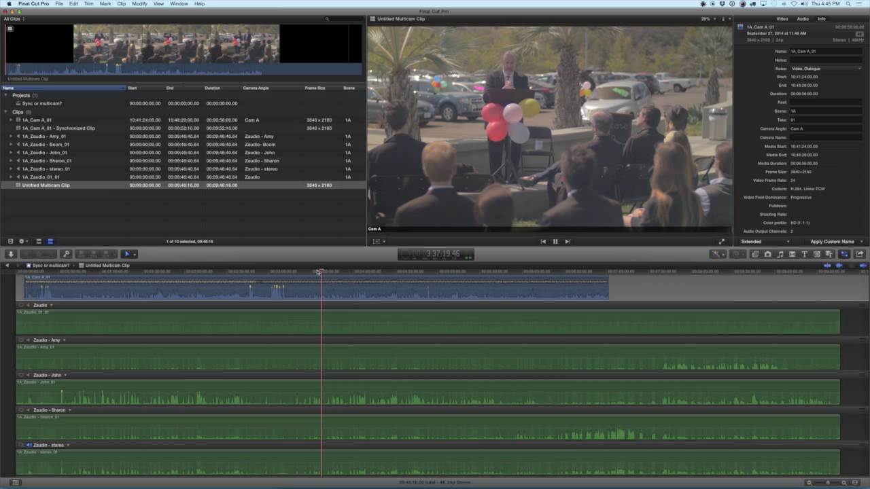
pyautogui.press('space')
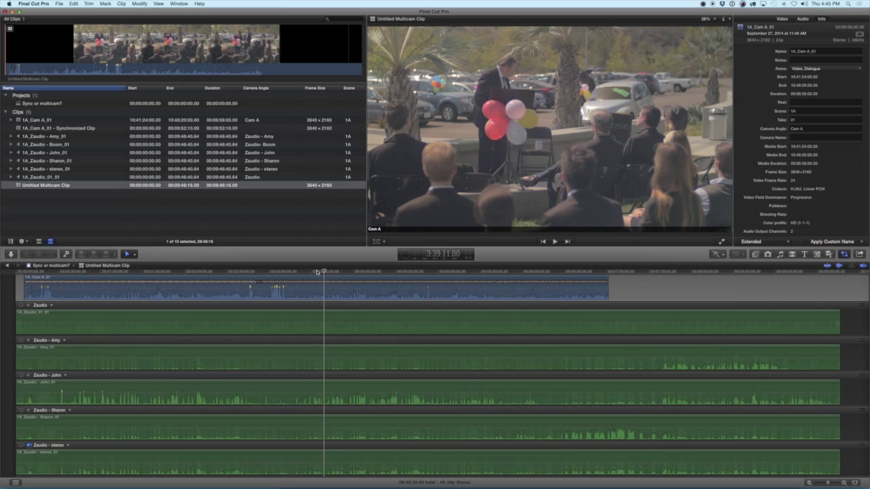
pyautogui.click(7, 266)
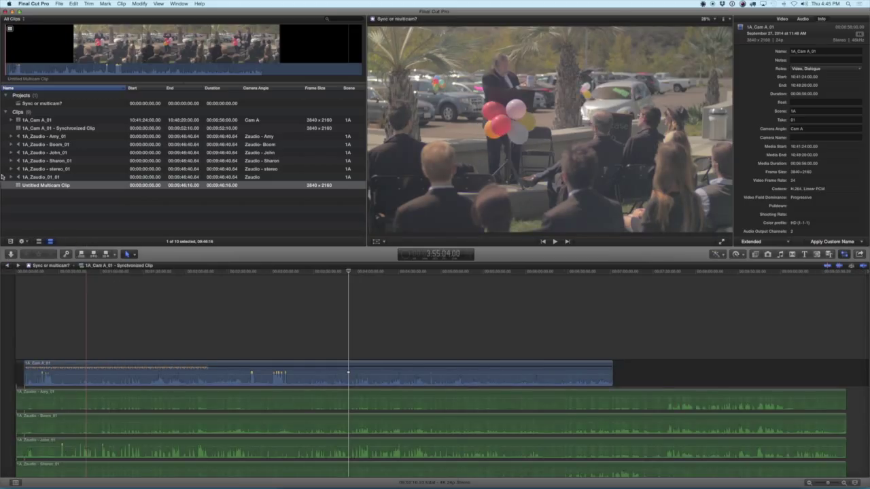
# - Turn off Cam A audio and enable Zaudio, Amy, John, Sharon, stereo and Boom channels
pyautogui.click(95, 184)
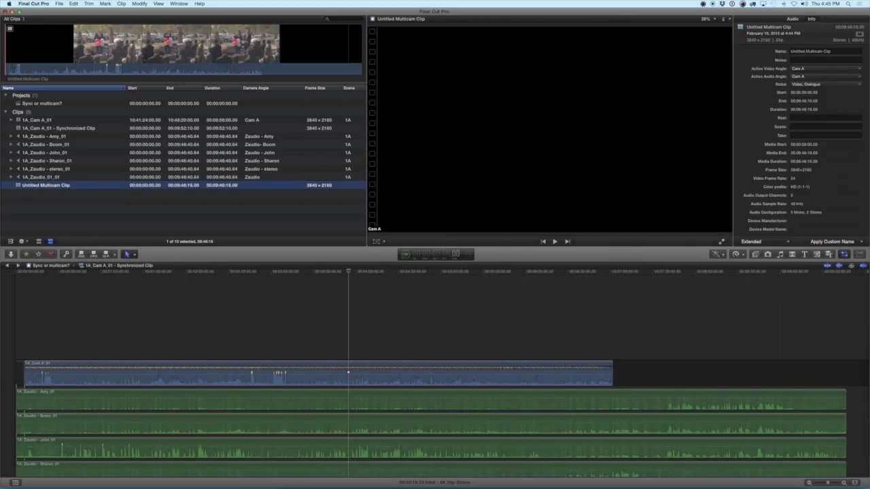
pyautogui.click(791, 18)
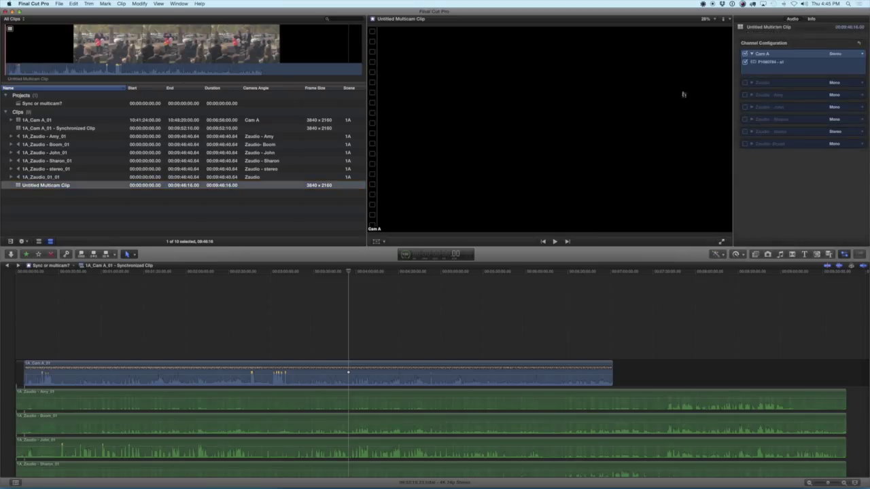
pyautogui.click(744, 54)
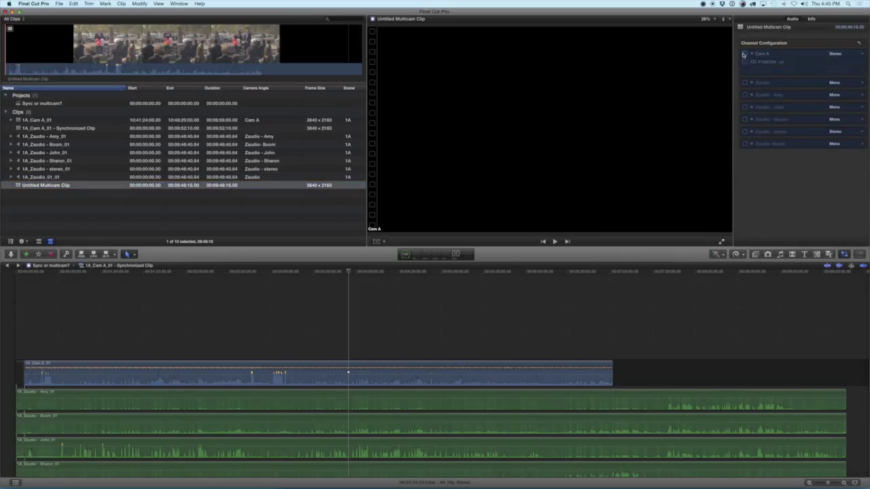
pyautogui.click(745, 82)
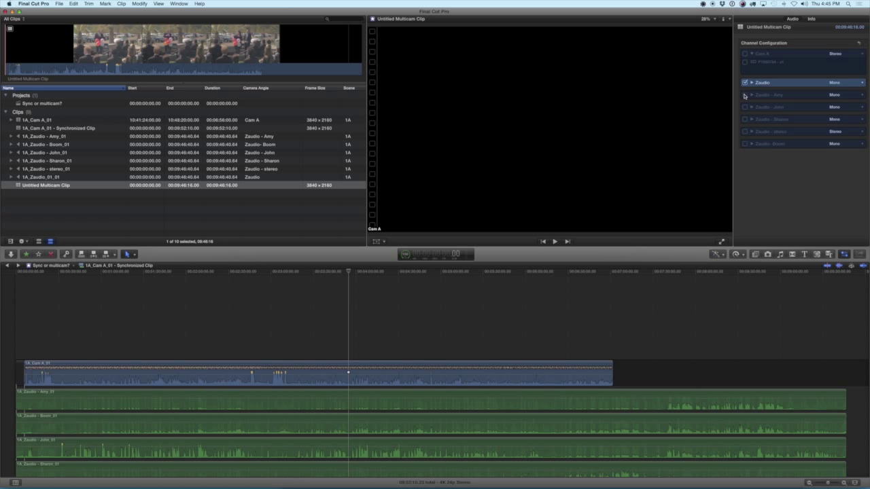
pyautogui.click(745, 95)
pyautogui.click(745, 107)
pyautogui.click(744, 119)
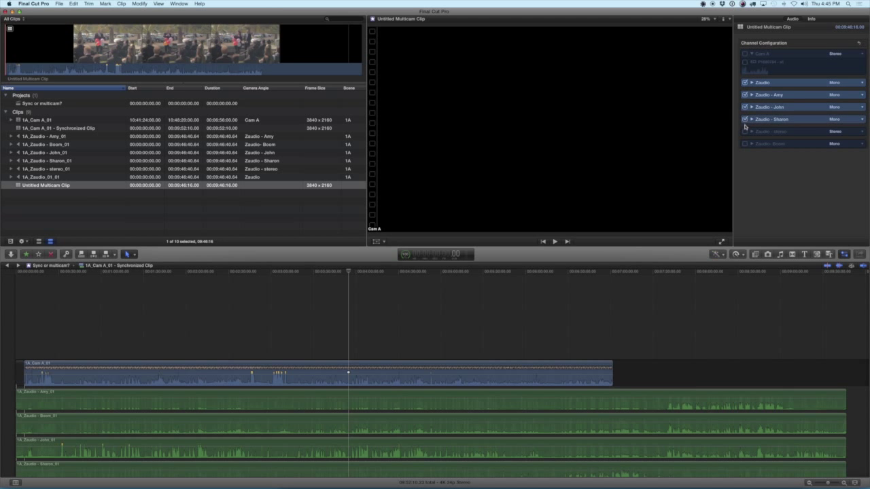
pyautogui.click(745, 131)
pyautogui.click(663, 230)
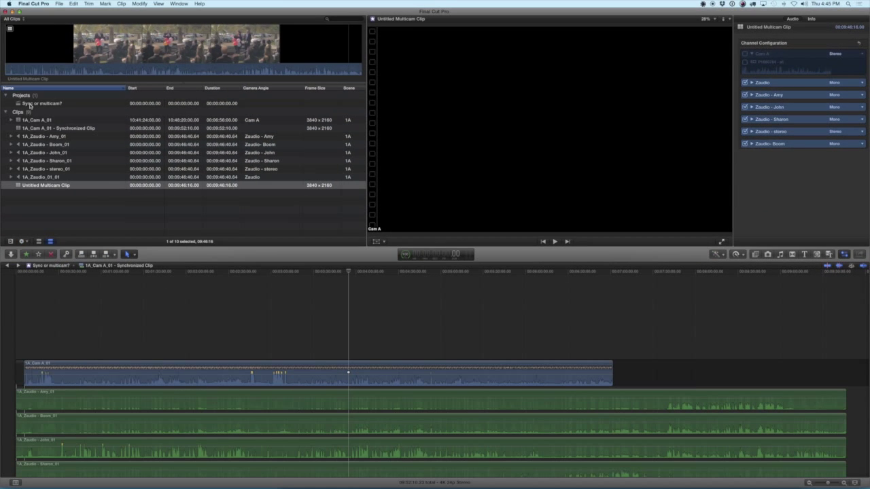
# - Append the Untitled Multicam Clip to the 'Sync or multicam?' project and play it back
pyautogui.doubleClick(30, 104)
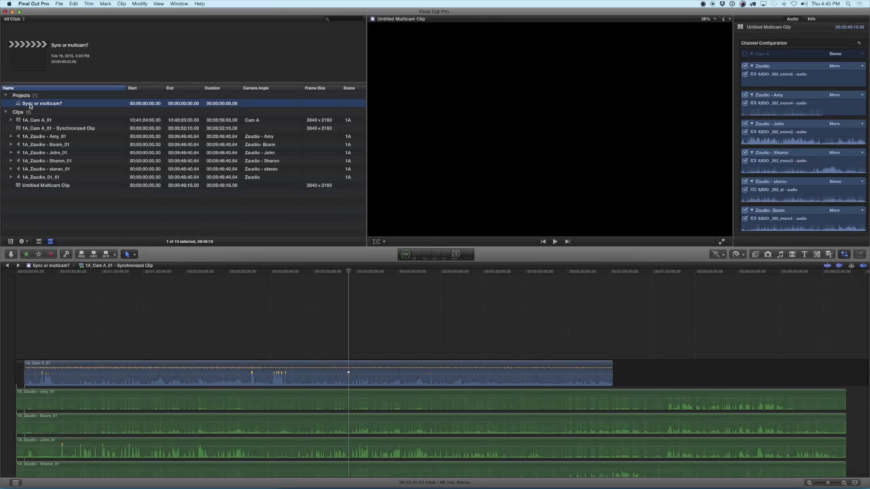
pyautogui.click(26, 186)
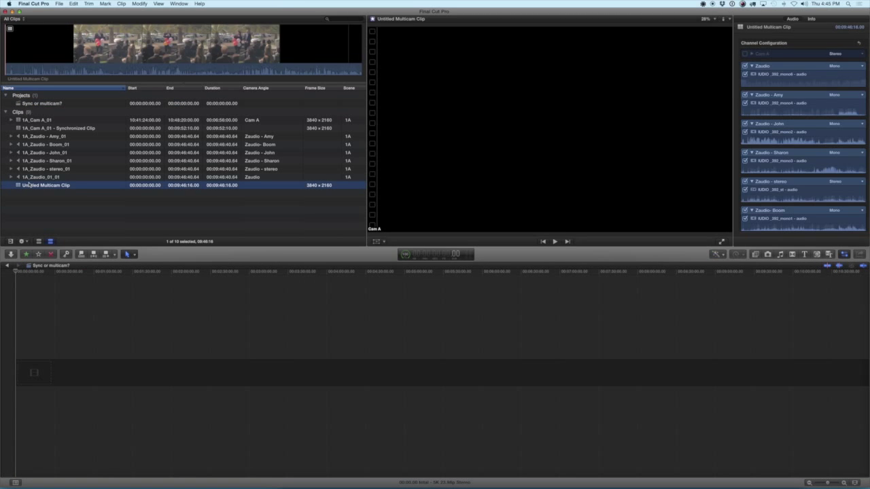
pyautogui.press('e')
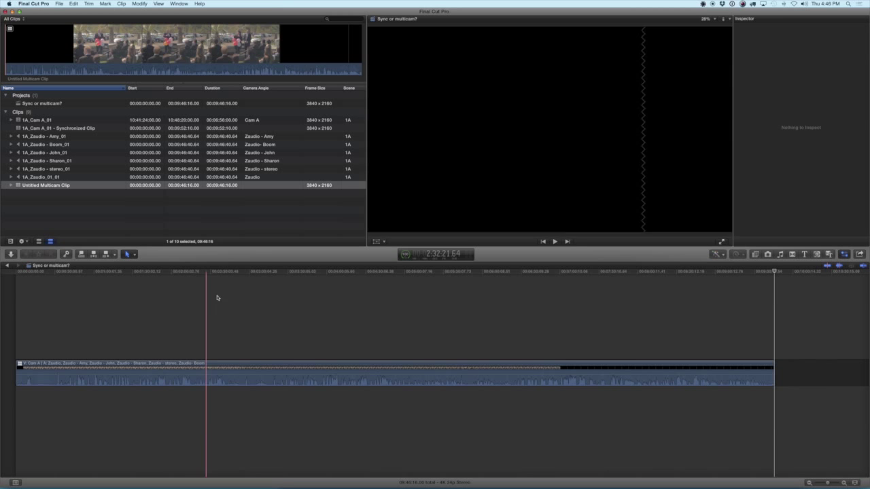
pyautogui.press('super+a')
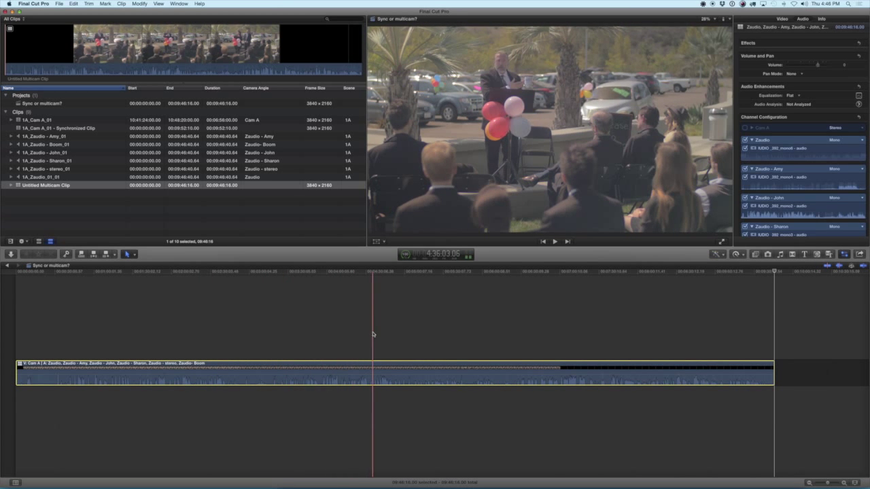
pyautogui.scroll(-4, 808, 183)
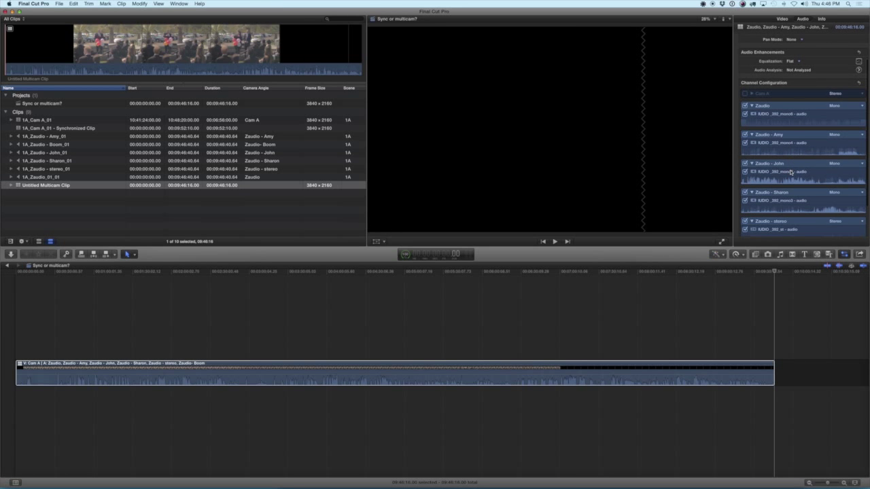
pyautogui.scroll(-1, 793, 176)
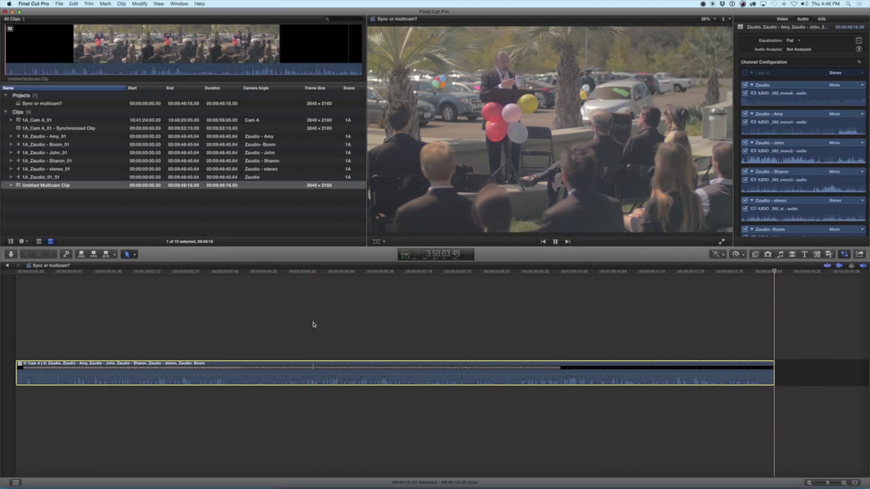
pyautogui.press('space')
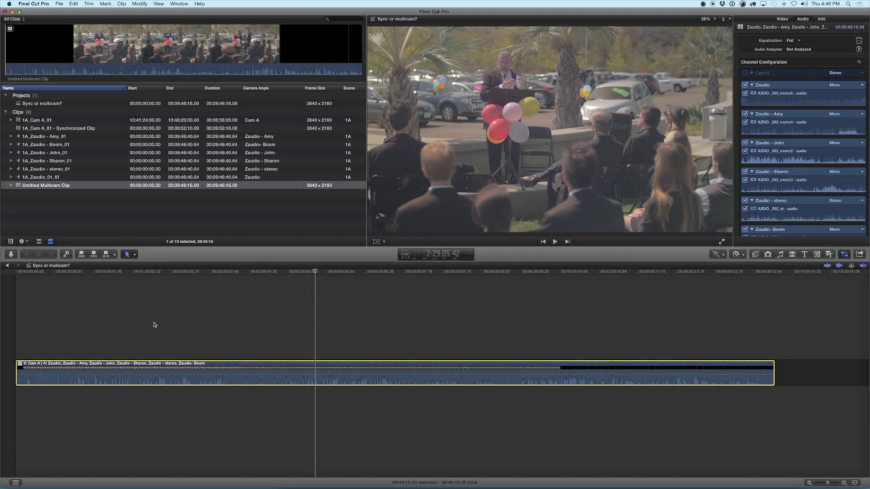
# - Stop playback and open the multicam clip in the Angle Editor
pyautogui.press('space')
pyautogui.doubleClick(19, 366)
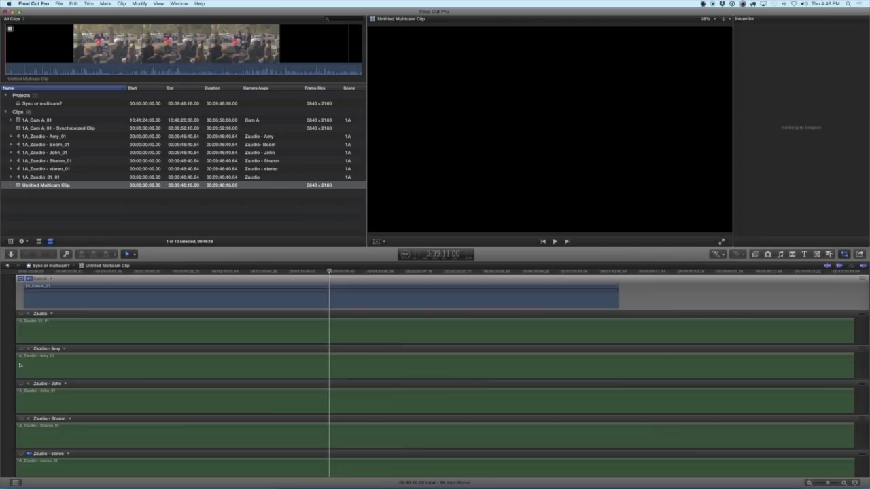
pyautogui.scroll(-2, 145, 429)
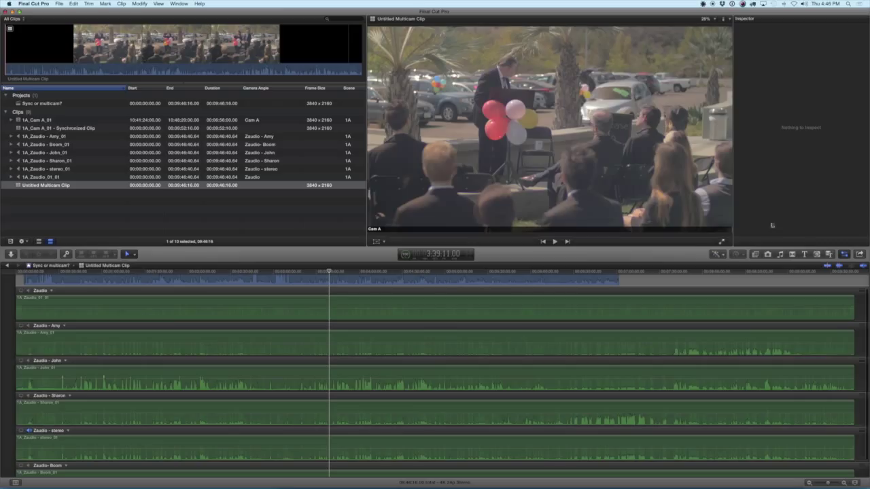
# - Drag Channel EQ from the Audio EQ effects, then return to the 'Sync or multicam?' project
pyautogui.click(755, 254)
pyautogui.scroll(-10, 736, 337)
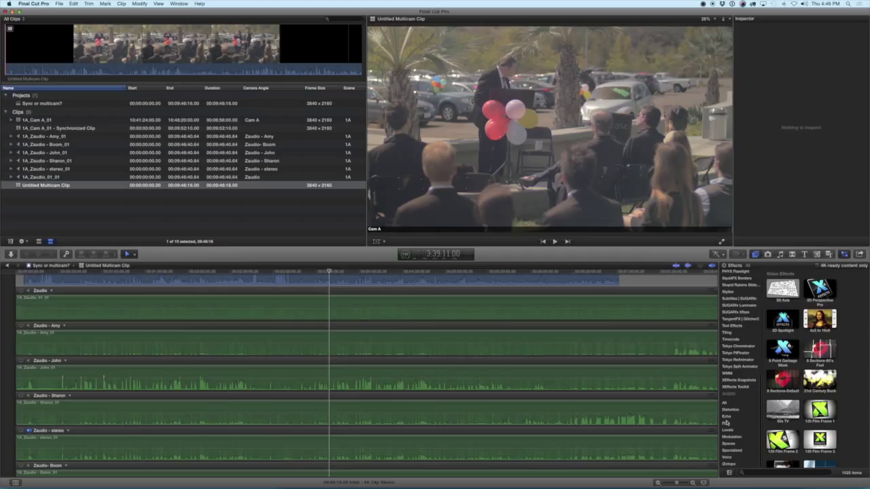
pyautogui.click(724, 423)
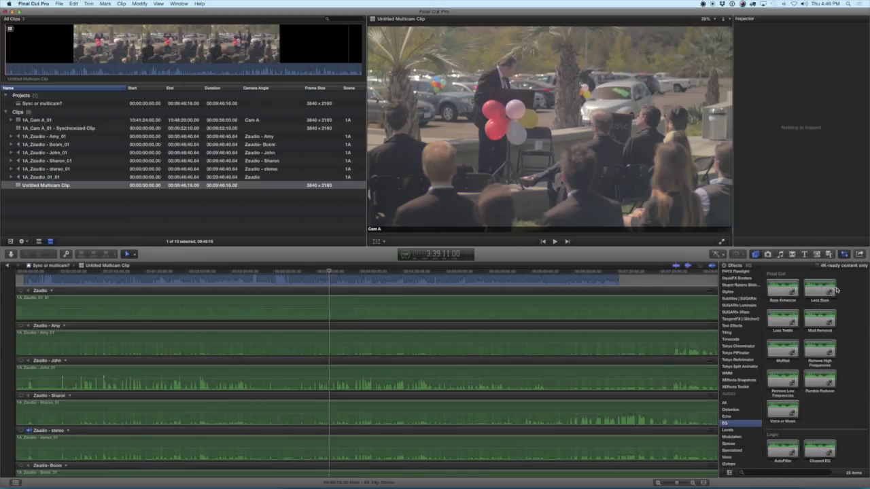
pyautogui.scroll(-3, 858, 345)
pyautogui.moveTo(820, 410); pyautogui.dragTo(577, 412)
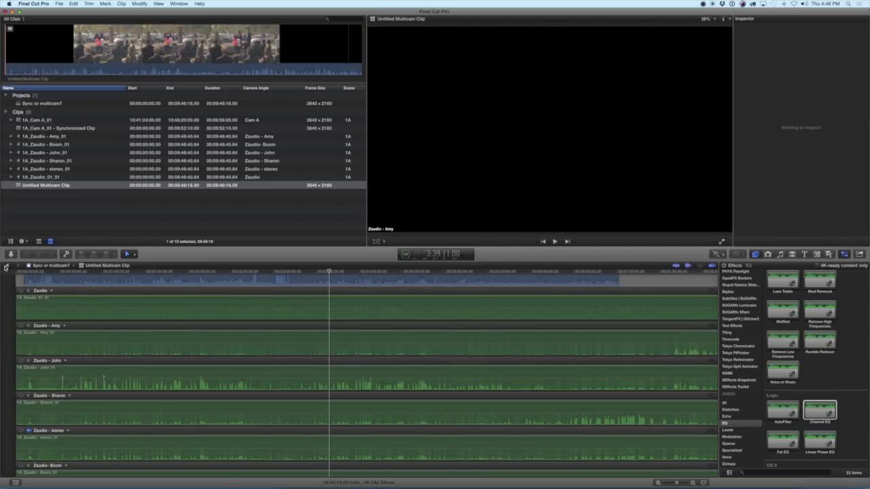
pyautogui.click(7, 267)
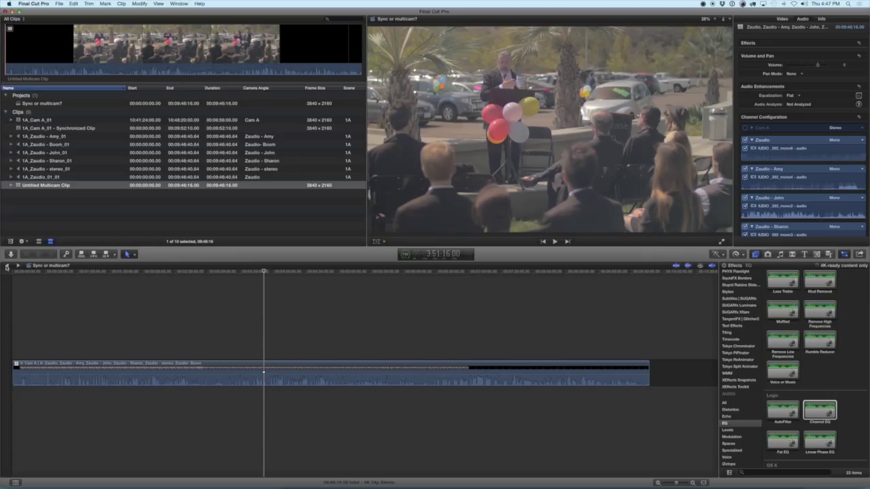
# - Select the multicam clip in the timeline and expand its audio into separate component lanes below Cam A
pyautogui.moveTo(170, 330); pyautogui.dragTo(227, 396)
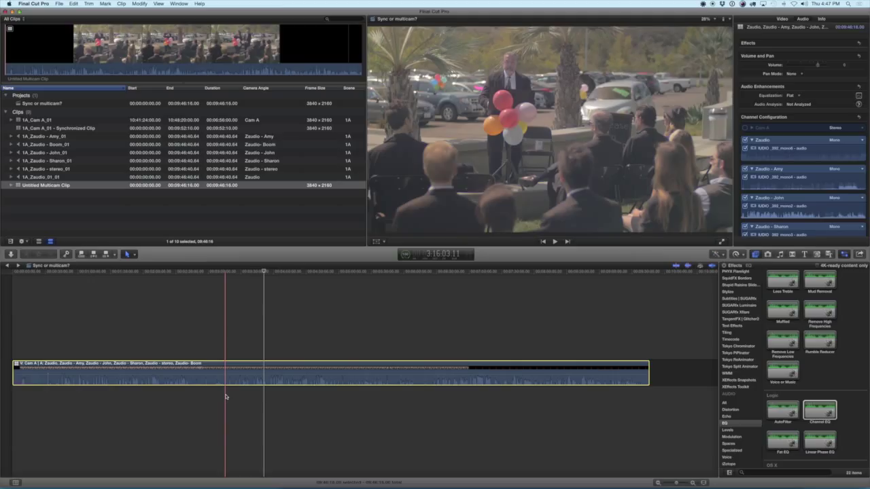
pyautogui.rightClick(212, 379)
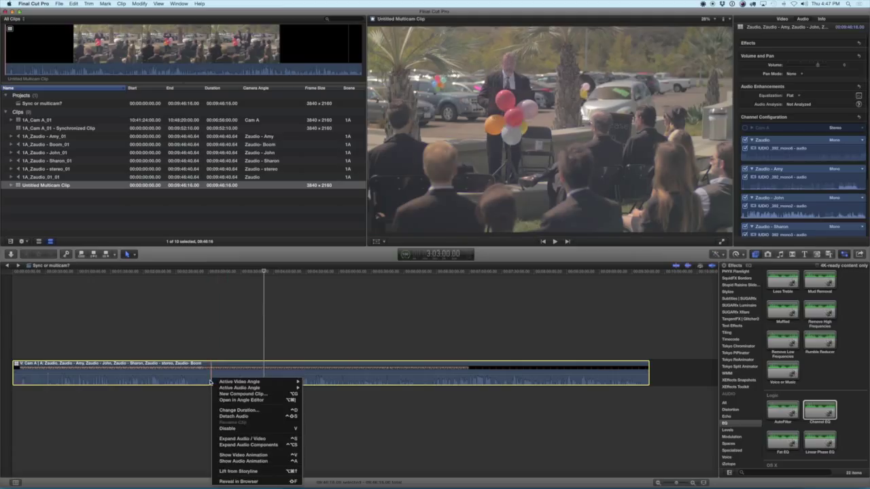
pyautogui.click(230, 445)
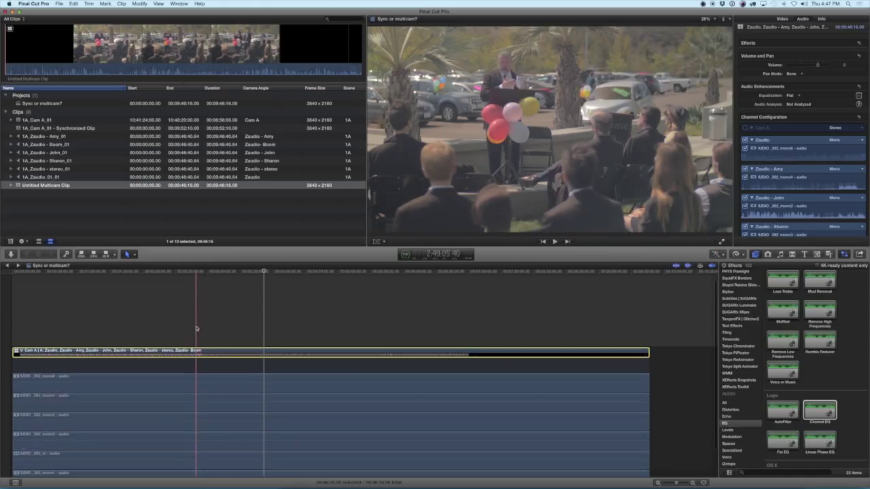